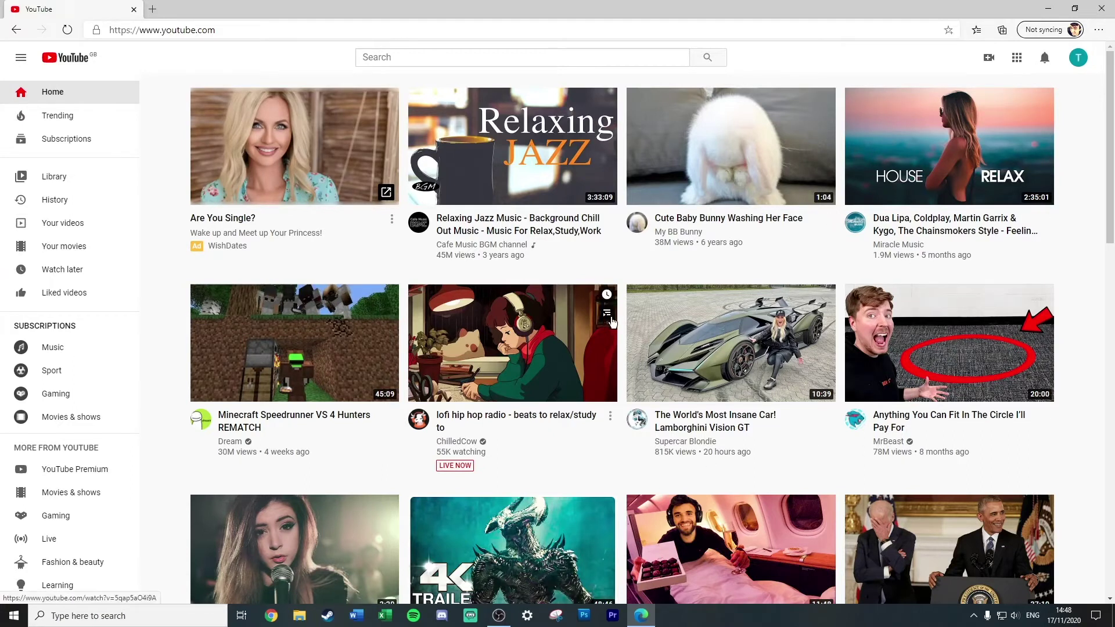
- Check the account list, then start the OBS Studio Windows installer download from obsproject.com
{"action": "left_click", "coordinate": [1078, 64]}
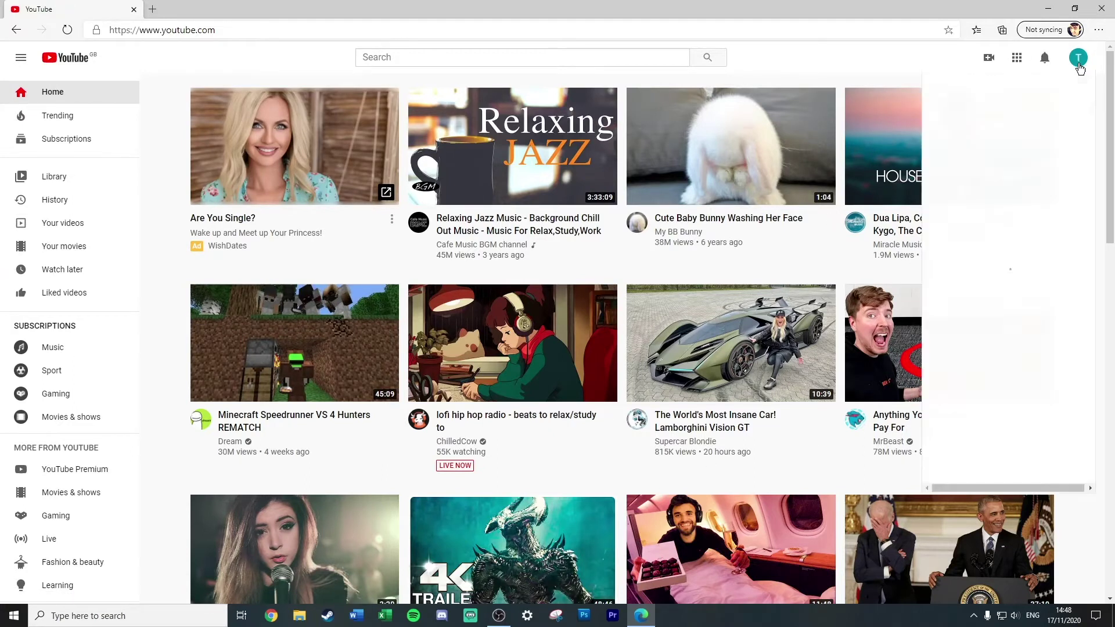
{"action": "left_click", "coordinate": [1044, 198]}
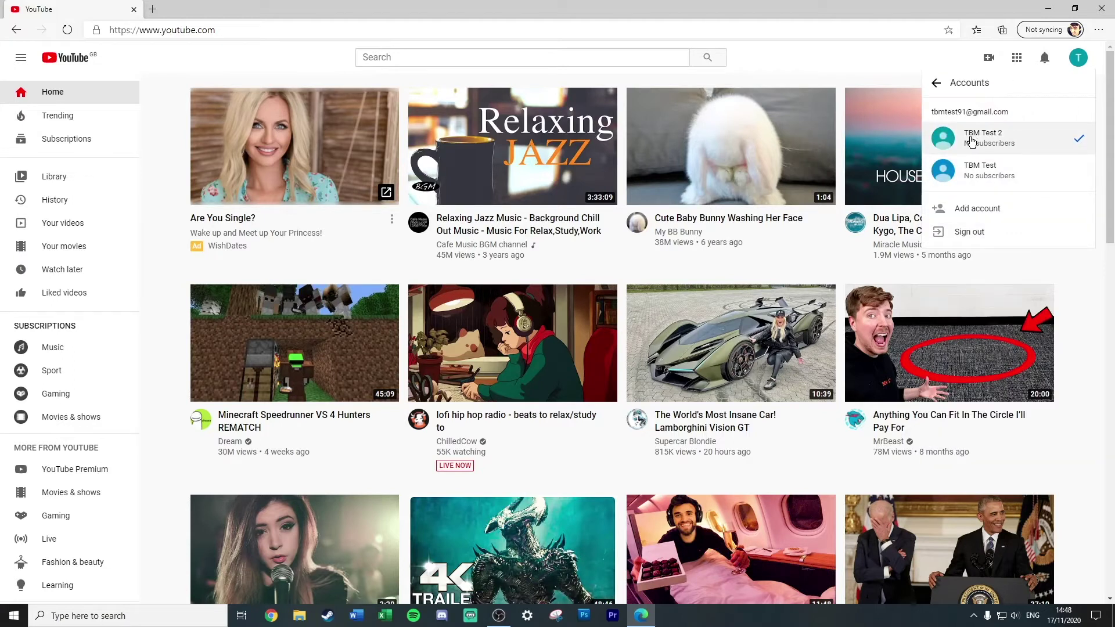
{"action": "left_click", "coordinate": [624, 276]}
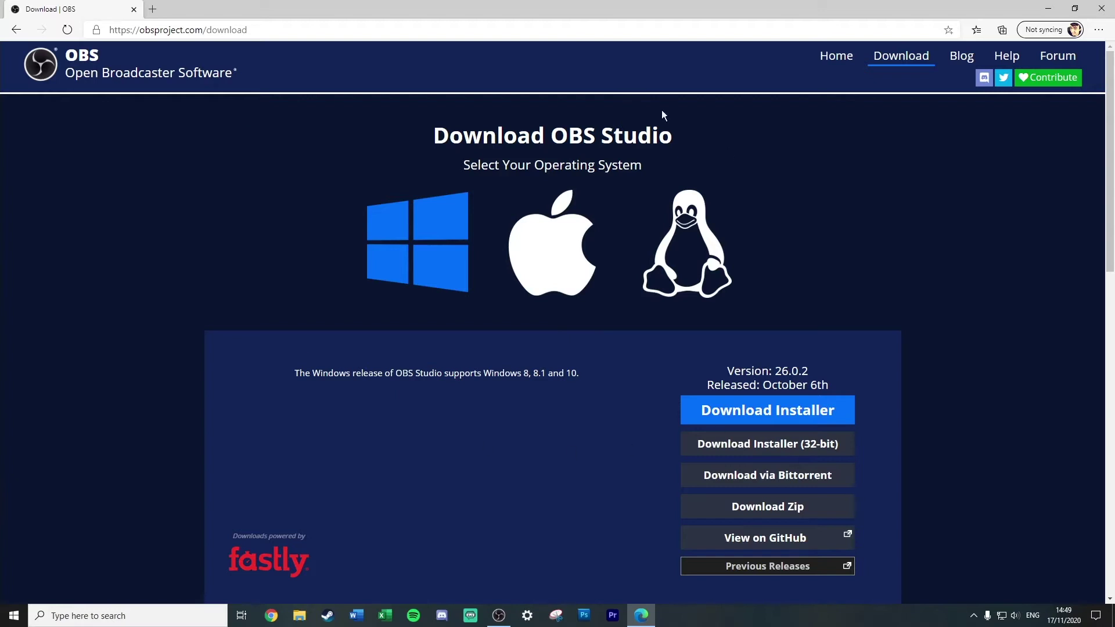
{"action": "scroll", "coordinate": [517, 287], "scroll_direction": "down", "scroll_amount": 2}
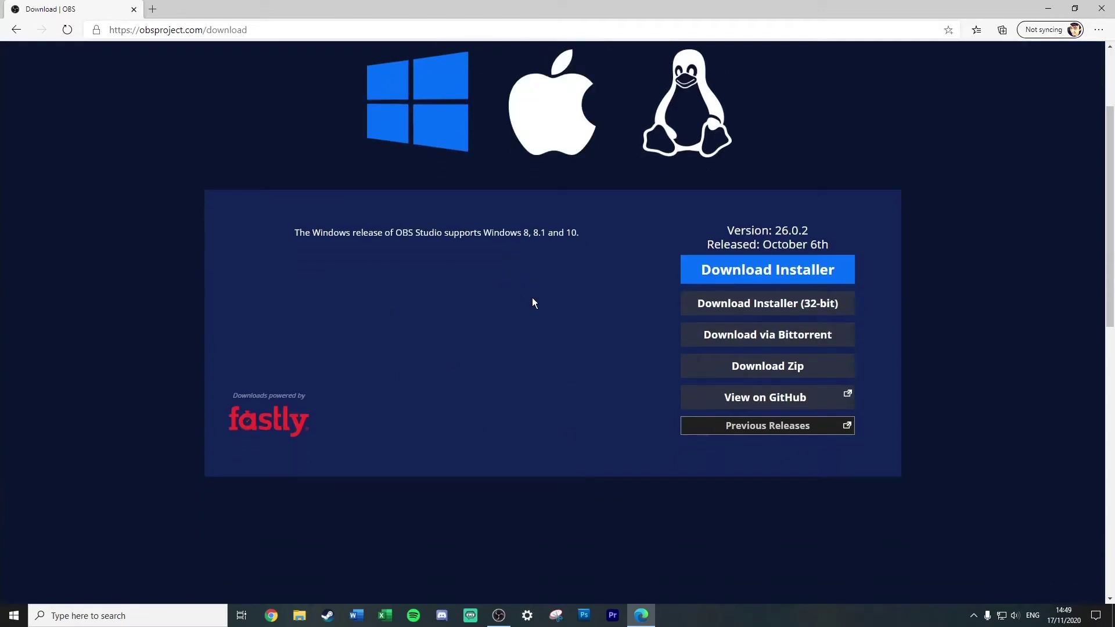
{"action": "left_click", "coordinate": [763, 272]}
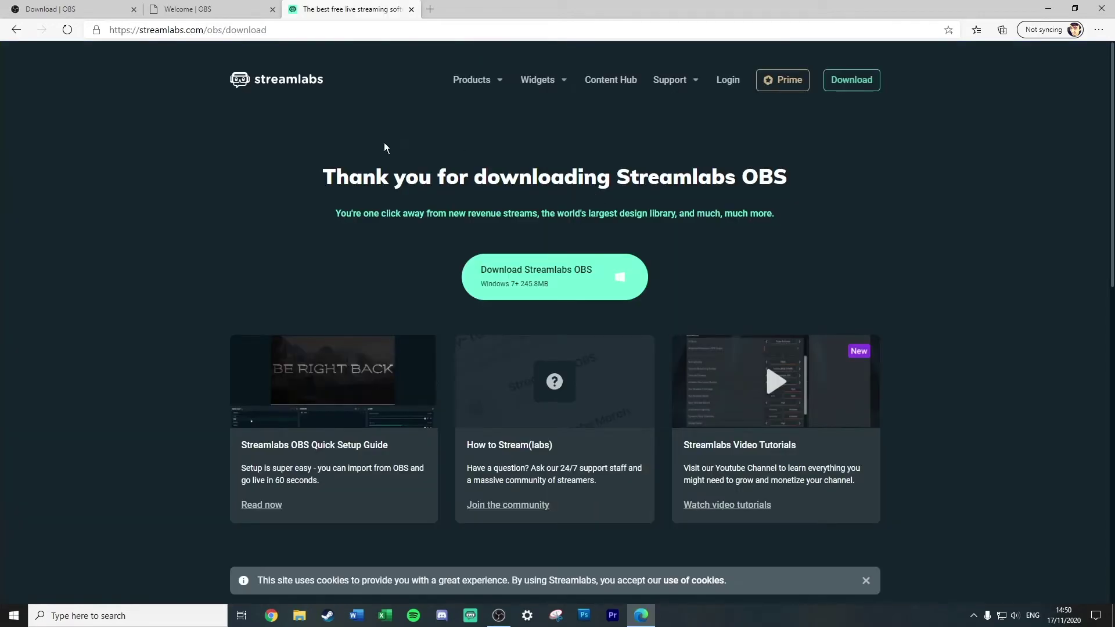
- Download the Streamlabs OBS Windows installer from streamlabs.com/obs/download
{"action": "left_click", "coordinate": [551, 280]}
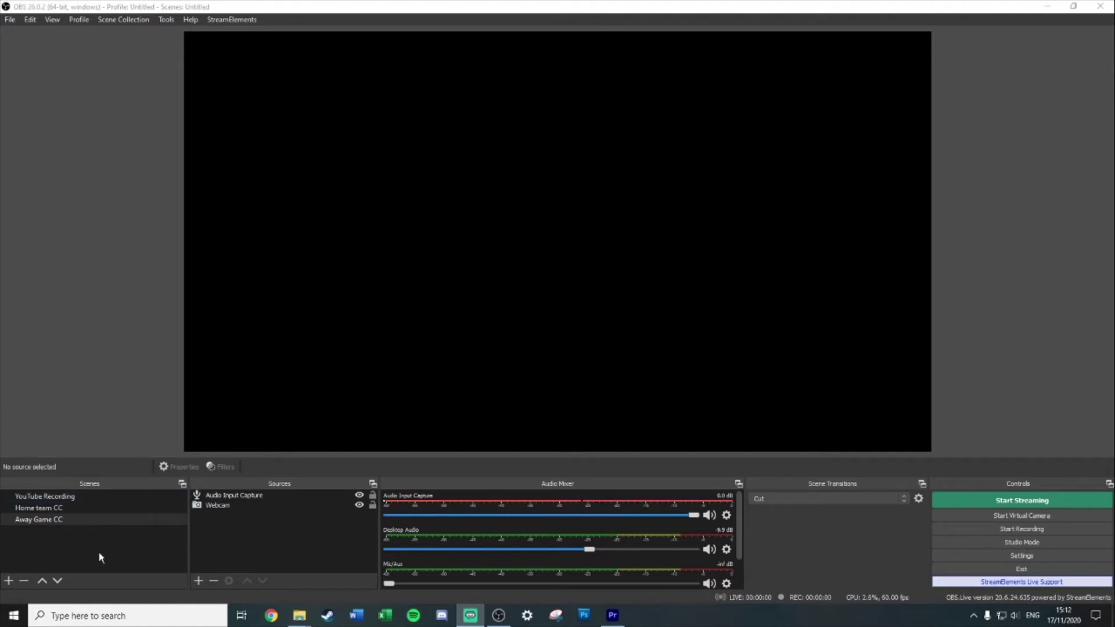
- Add a scene named 'Test' to the OBS Studio Scenes list
{"action": "left_click", "coordinate": [10, 580]}
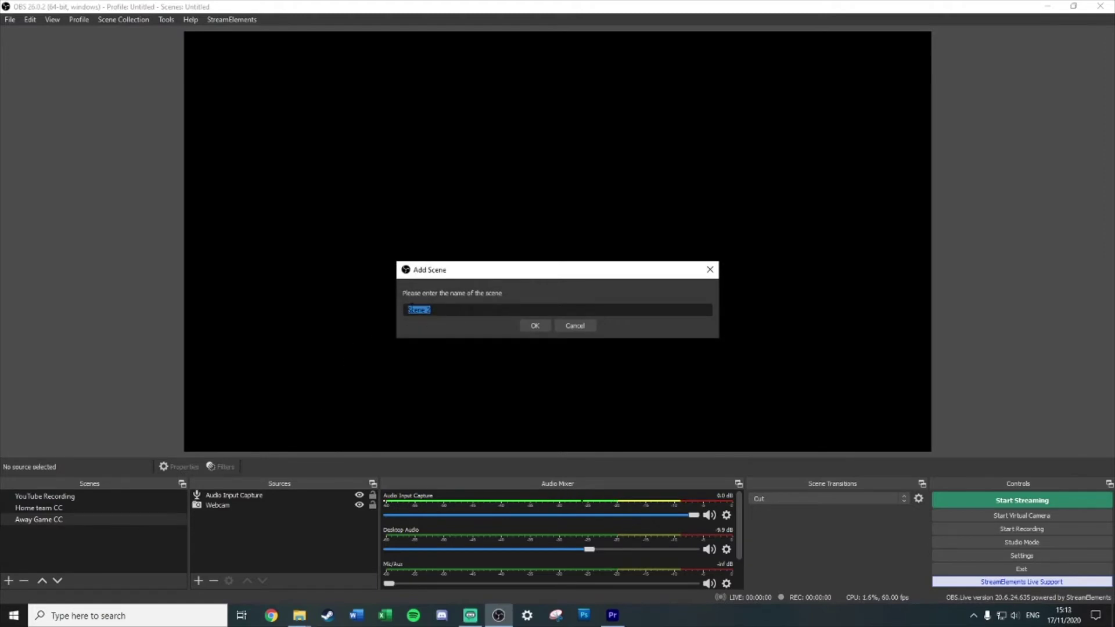
{"action": "type", "text": "Test"}
{"action": "left_click", "coordinate": [536, 328]}
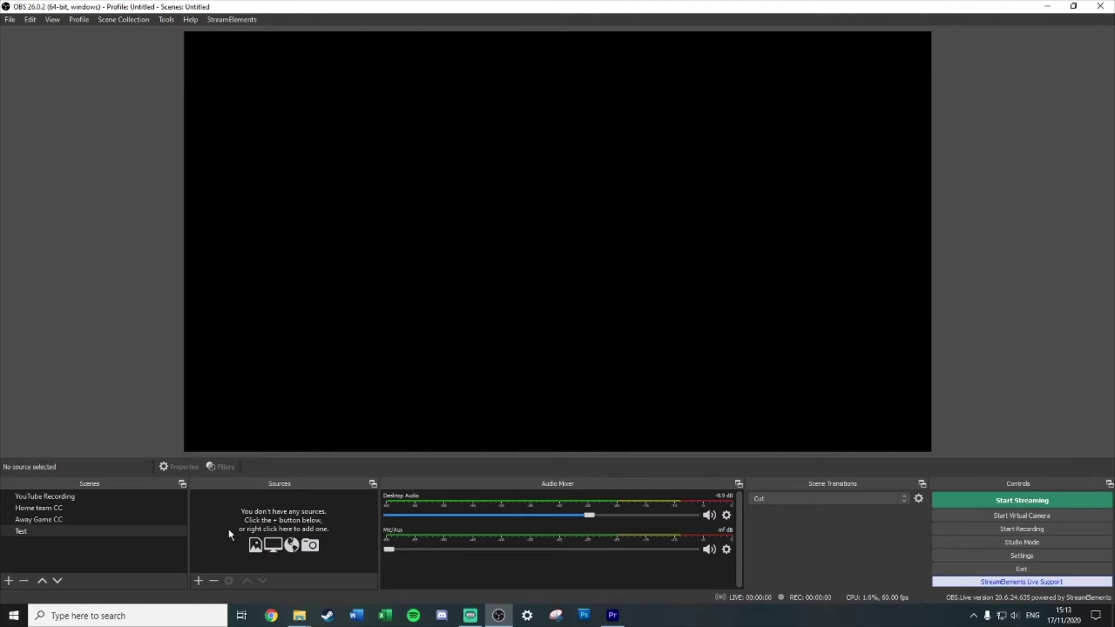
- Add a Display Capture source to the Test scene named 'Test capture'
{"action": "left_click", "coordinate": [198, 579]}
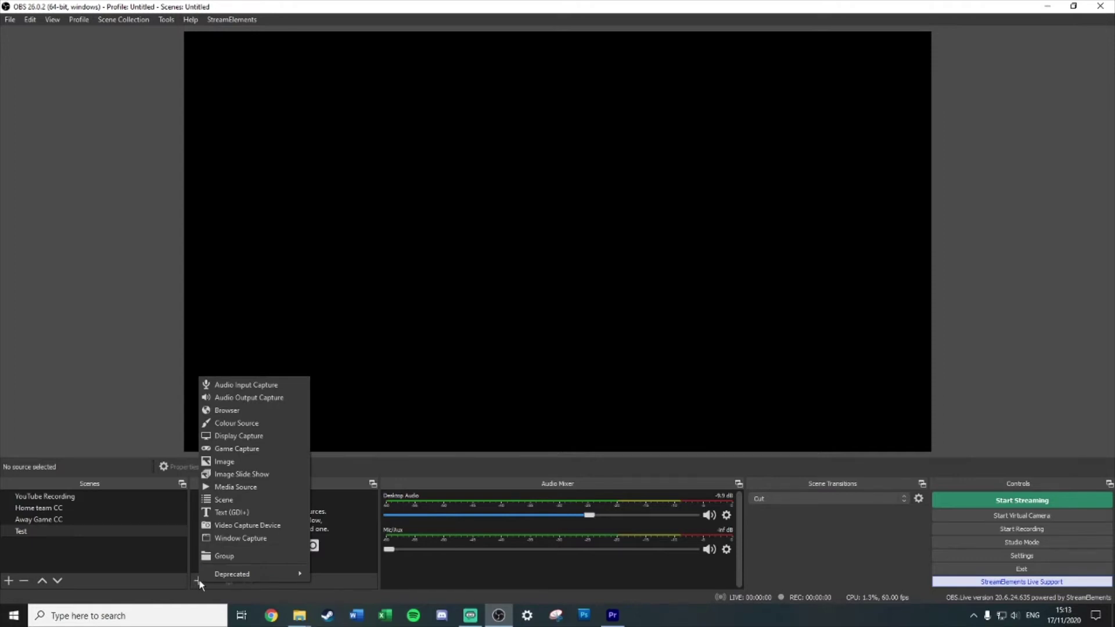
{"action": "left_click", "coordinate": [270, 436]}
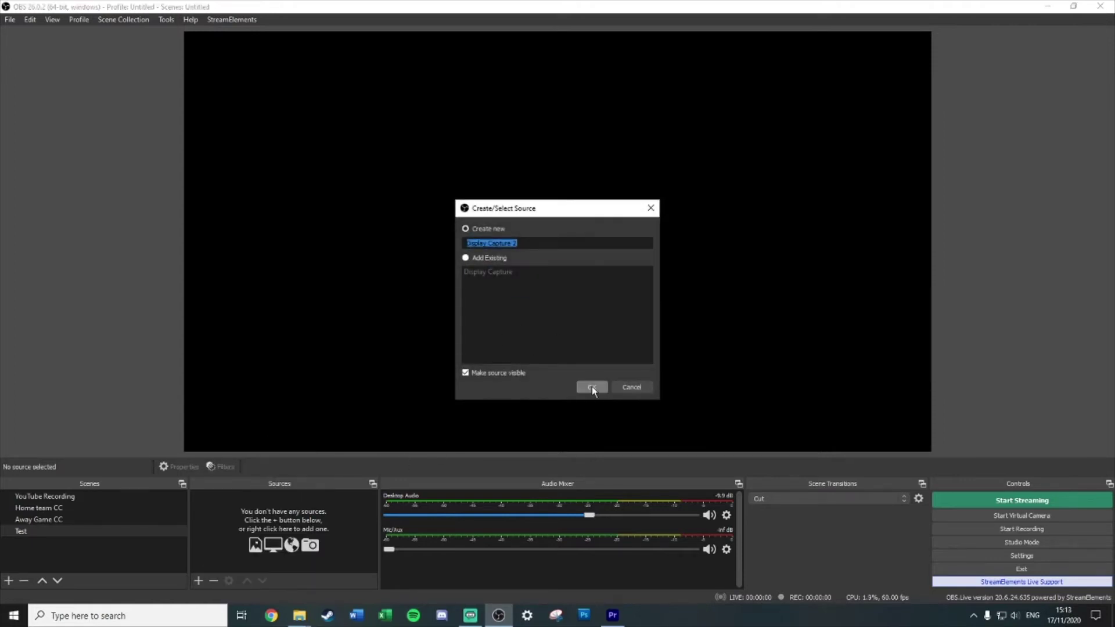
{"action": "type", "text": "Test capture"}
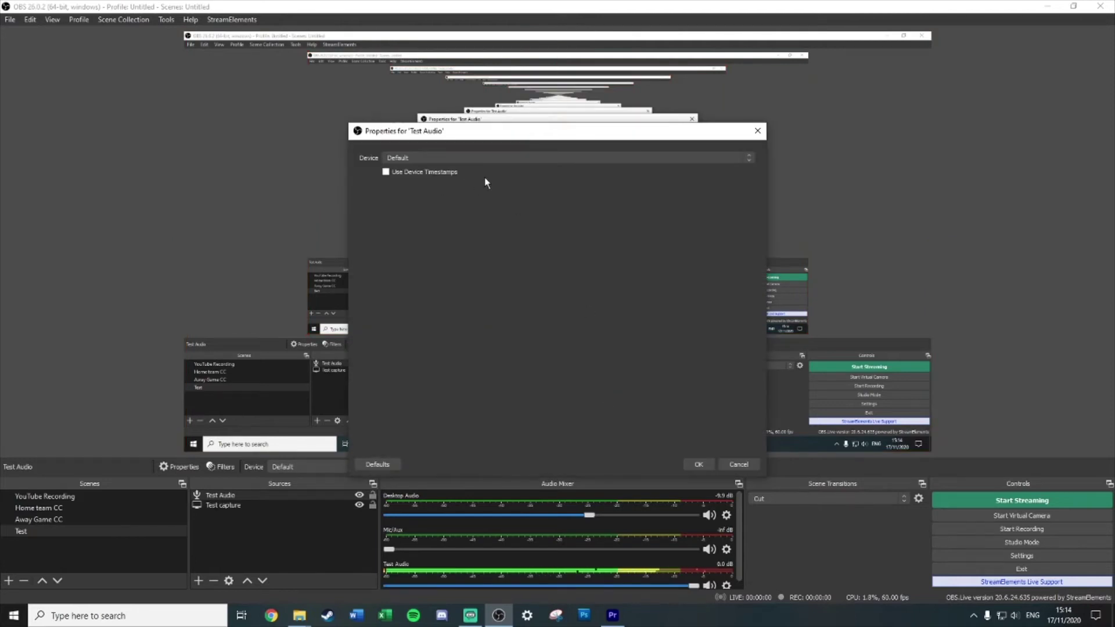
- Set the Test Audio source's device to Microphone (Blue Snowball)
{"action": "left_click", "coordinate": [749, 158]}
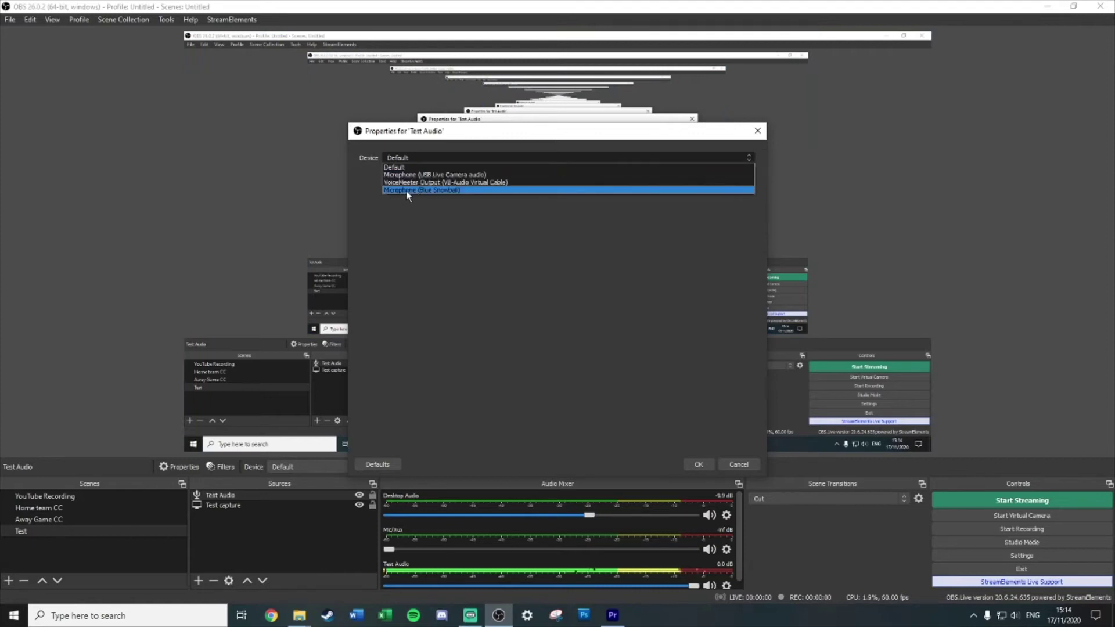
{"action": "left_click", "coordinate": [447, 190]}
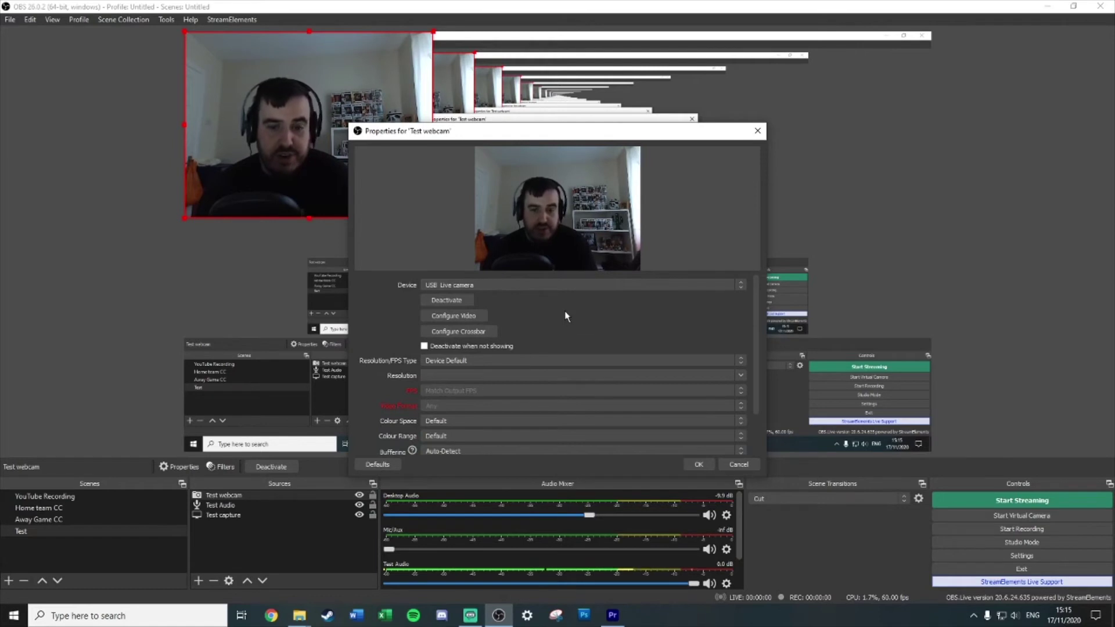
- Give the Test webcam a Custom resolution/FPS type at 1920x1080 and confirm
{"action": "left_click", "coordinate": [522, 361]}
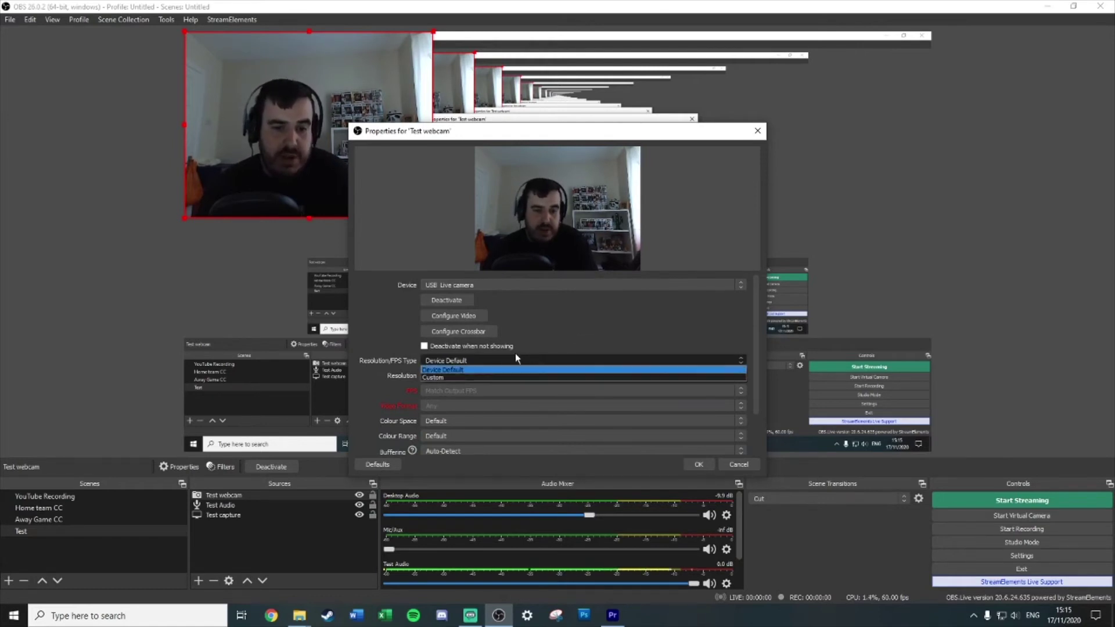
{"action": "left_click", "coordinate": [459, 377]}
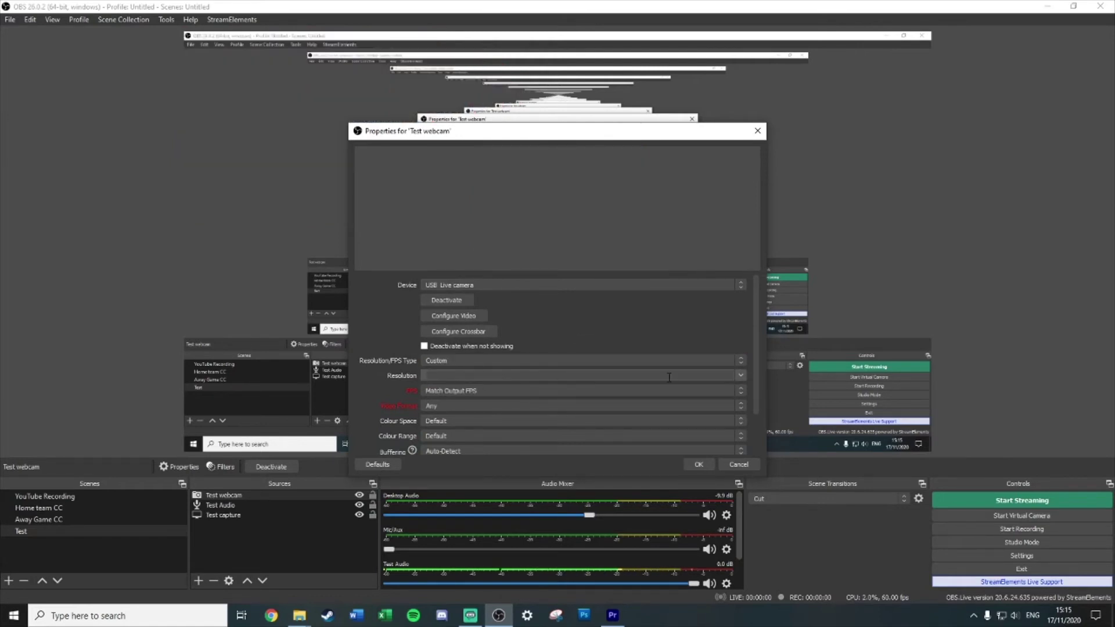
{"action": "left_click", "coordinate": [740, 375]}
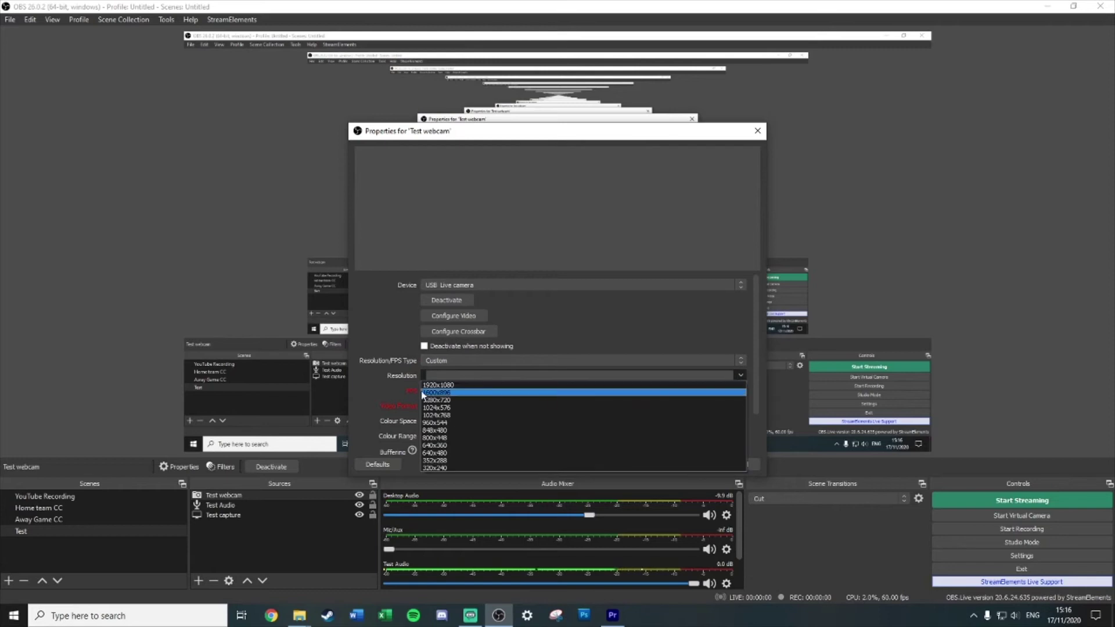
{"action": "left_click", "coordinate": [452, 385]}
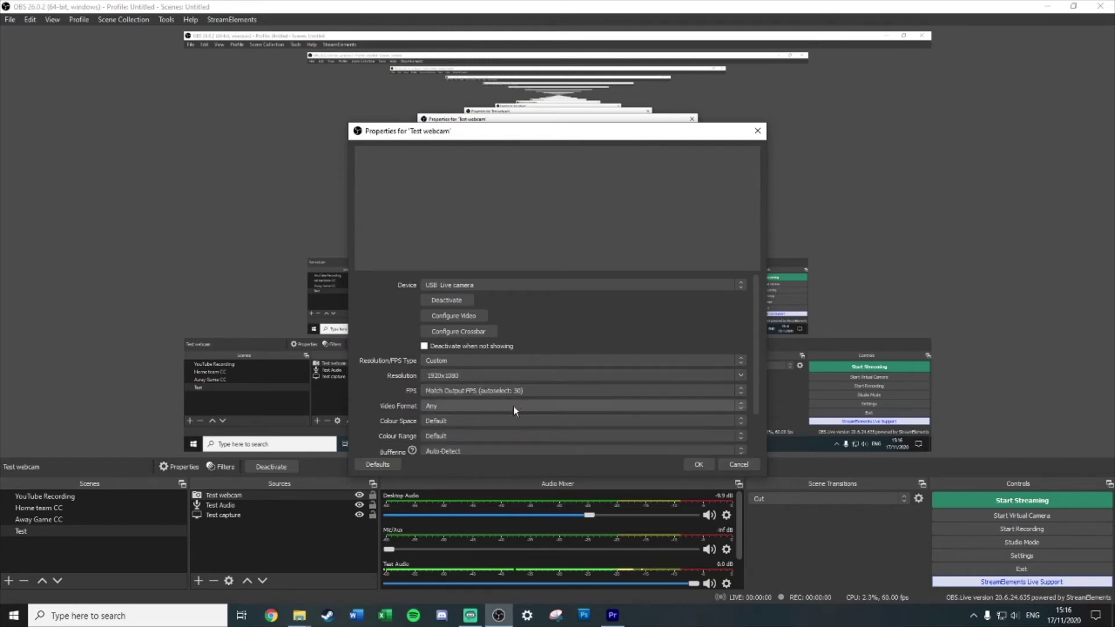
{"action": "left_click", "coordinate": [700, 464]}
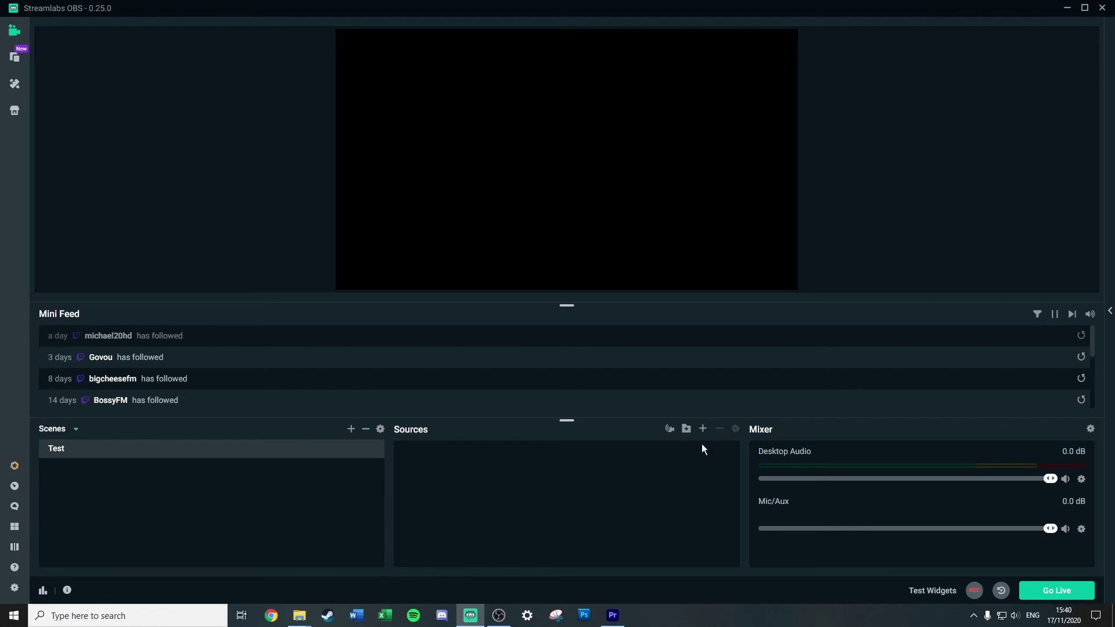
- Open the Add Source dialog from the Sources panel of the Test scene
{"action": "left_click", "coordinate": [704, 430]}
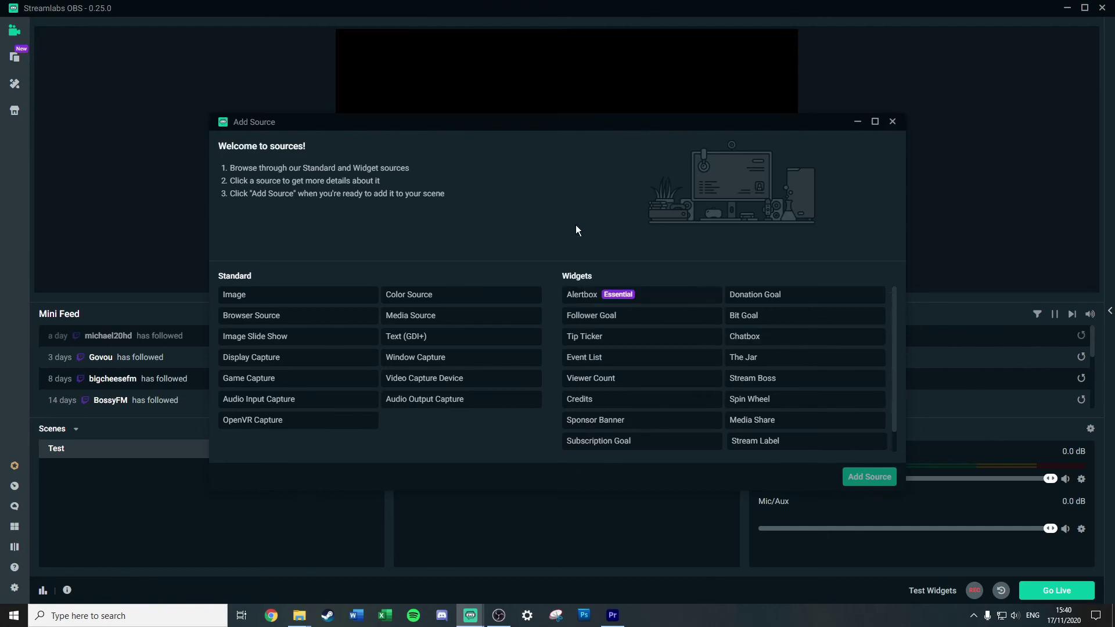
- Add a Display Capture source, keeping its default name, capturing Display 1 at 1920x1080
{"action": "left_click", "coordinate": [315, 363]}
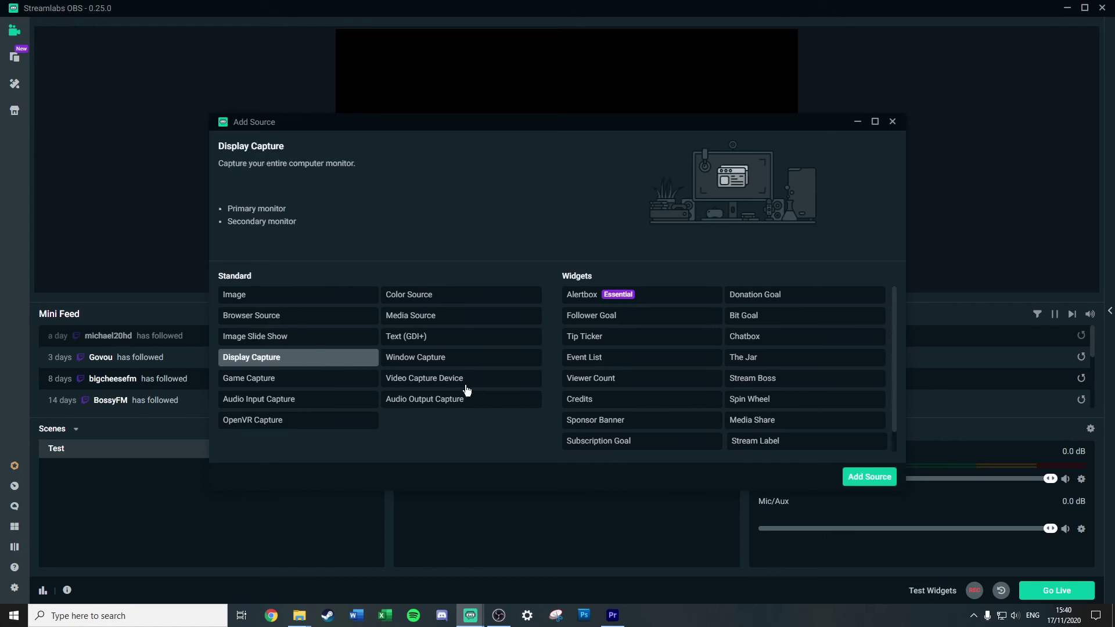
{"action": "left_click", "coordinate": [862, 478]}
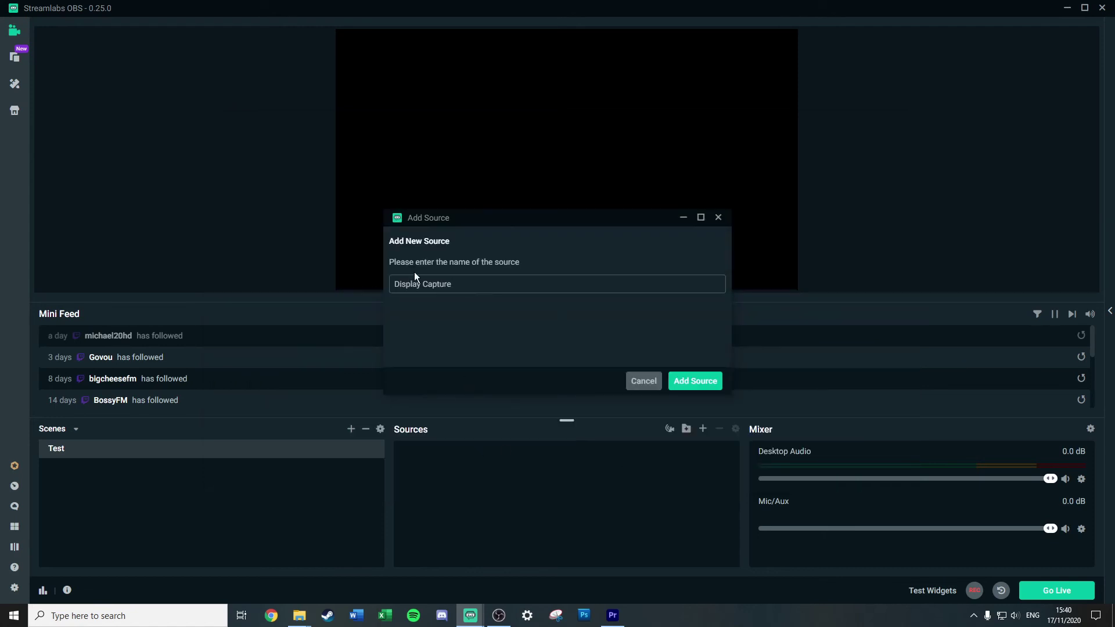
{"action": "left_click", "coordinate": [701, 382]}
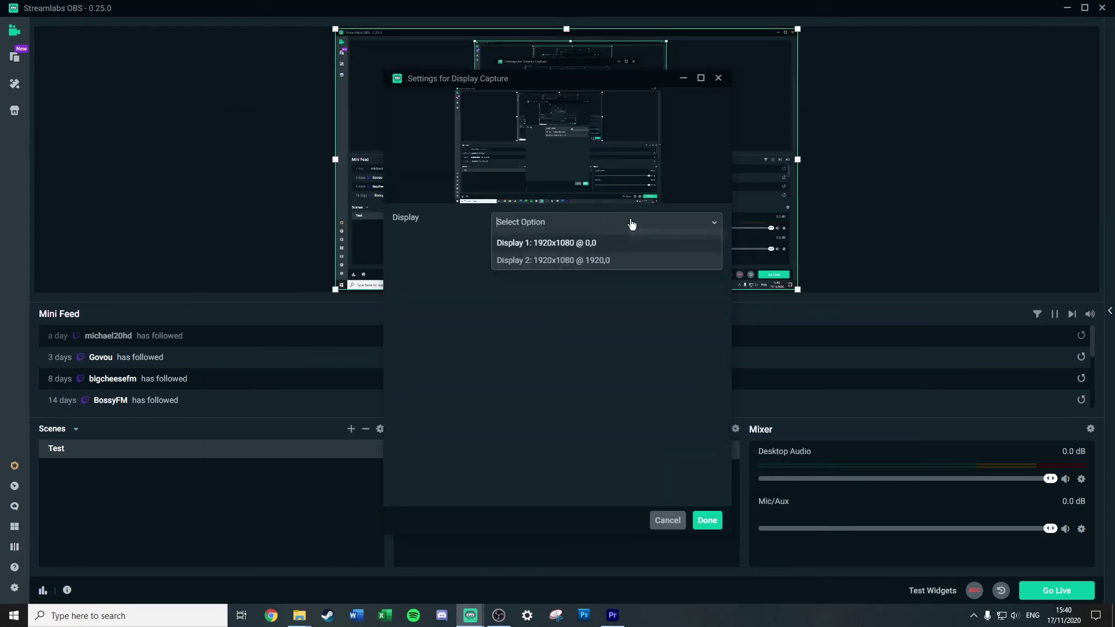
{"action": "left_click", "coordinate": [598, 243]}
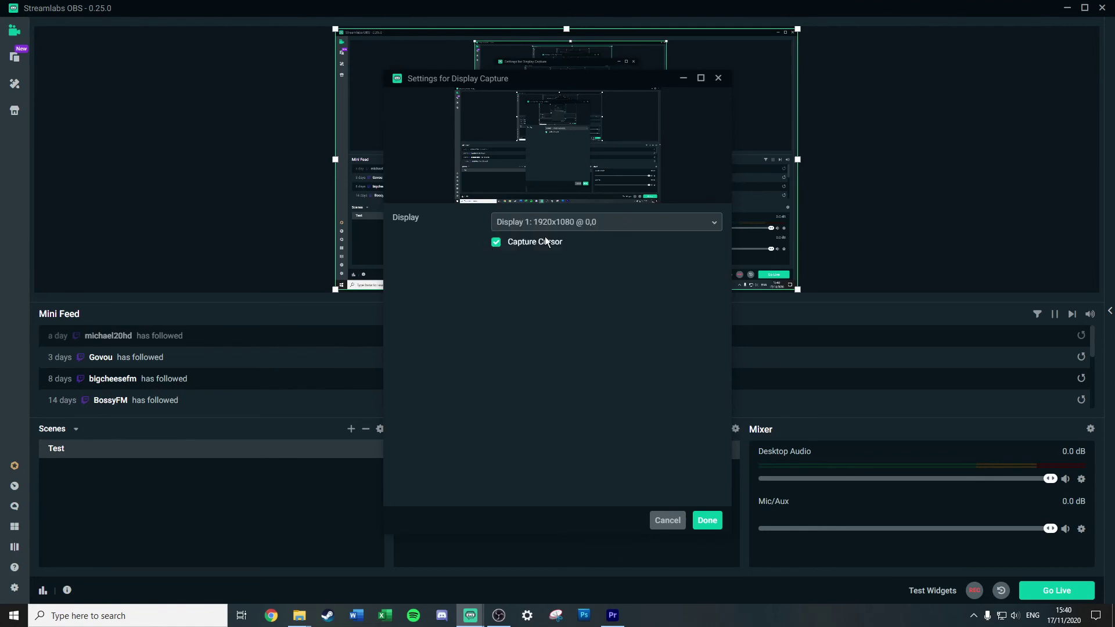
{"action": "left_click", "coordinate": [707, 521]}
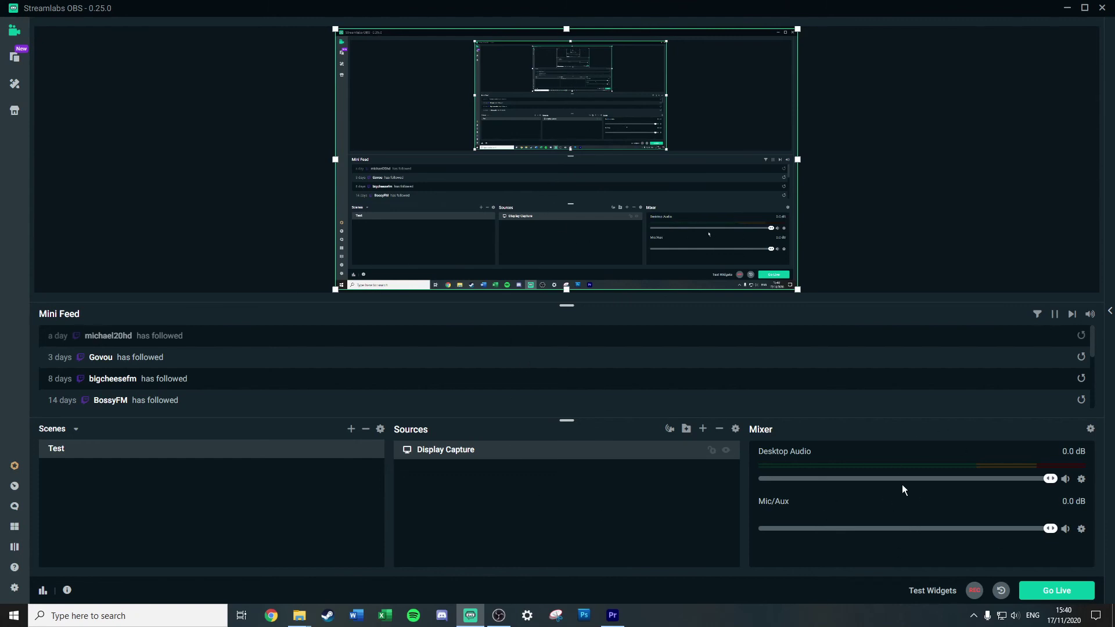
- Add an Audio Input Capture source, keeping its default name, using Microphone (Blue Snowball)
{"action": "left_click", "coordinate": [704, 431]}
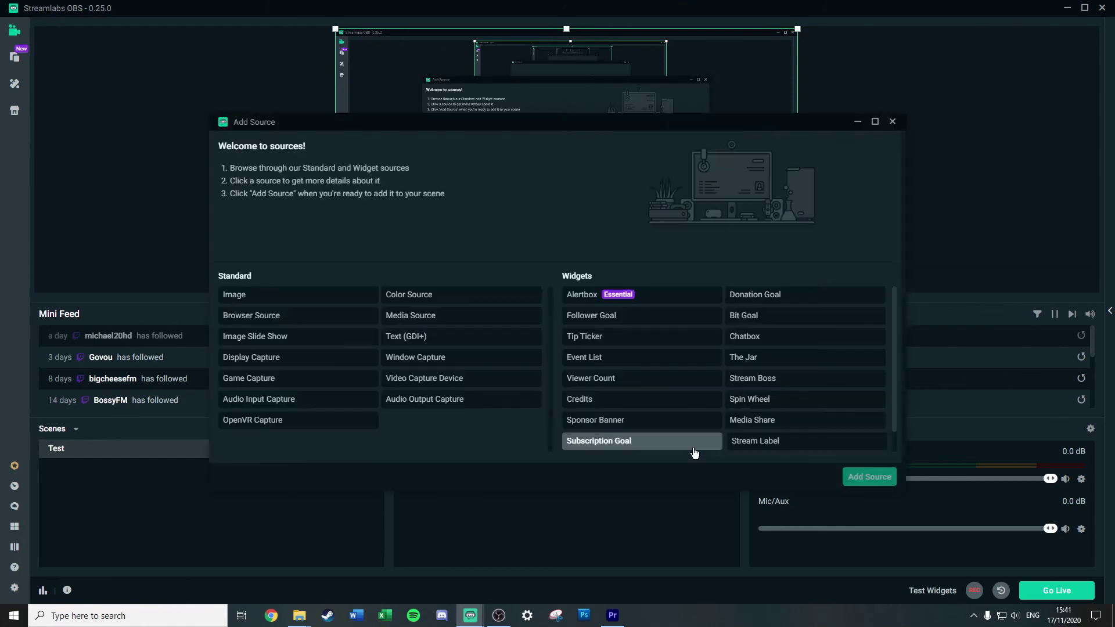
{"action": "left_click", "coordinate": [323, 403]}
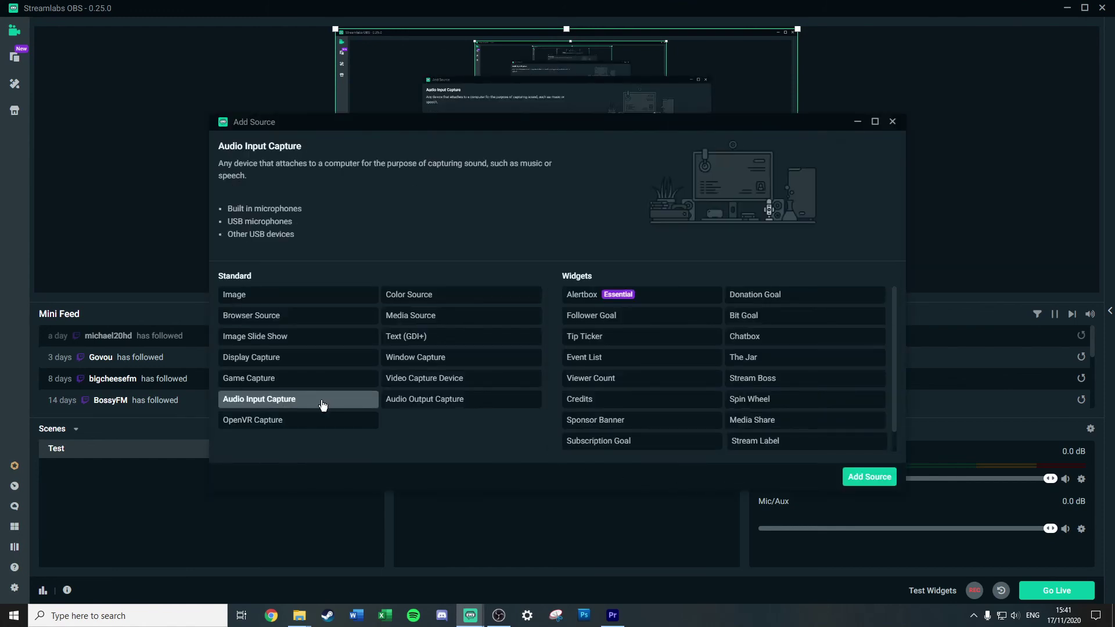
{"action": "left_click", "coordinate": [871, 478]}
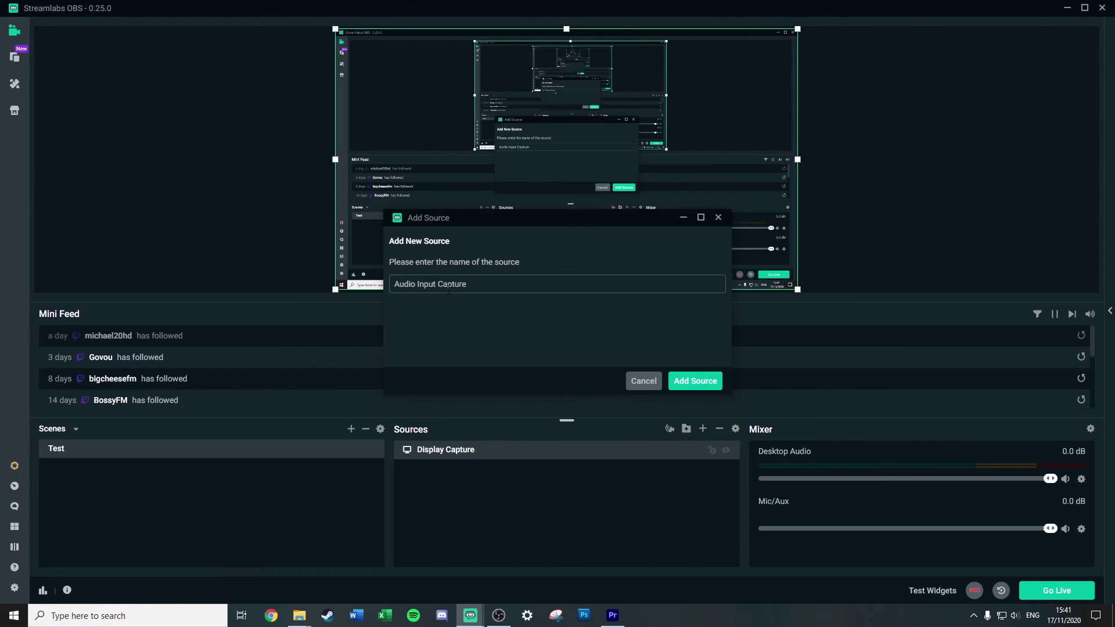
{"action": "left_click", "coordinate": [681, 381]}
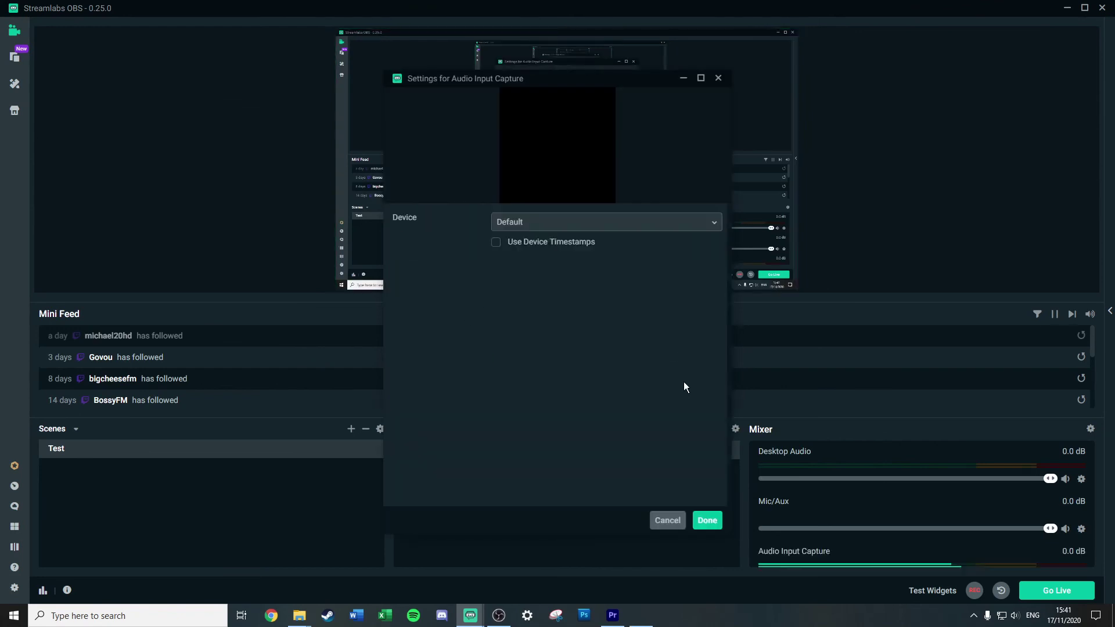
{"action": "left_click", "coordinate": [668, 223]}
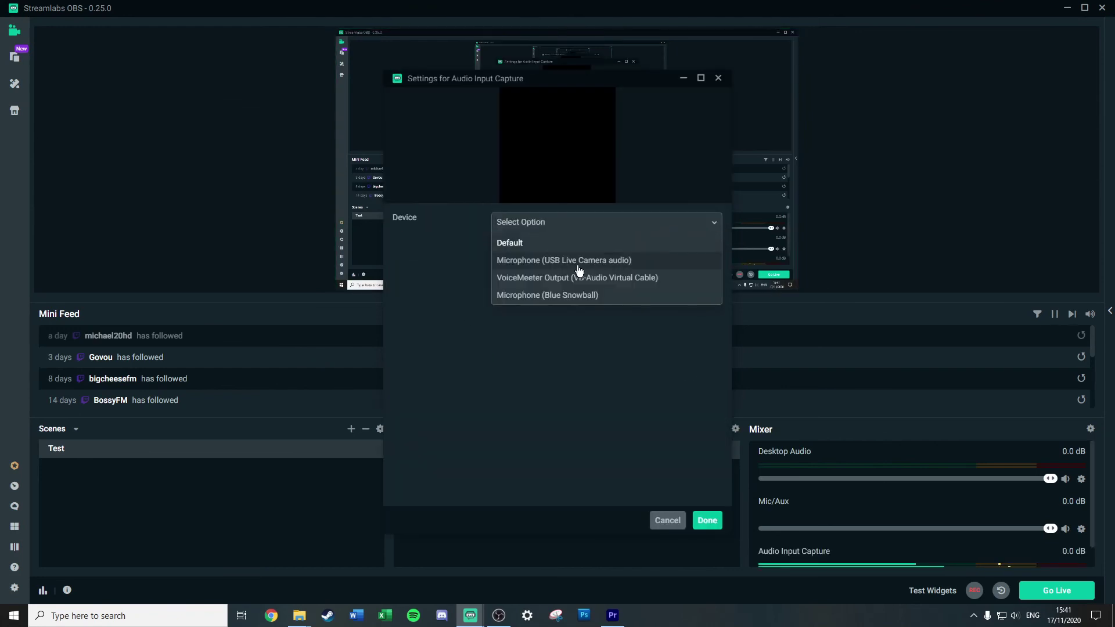
{"action": "left_click", "coordinate": [551, 298]}
{"action": "left_click", "coordinate": [713, 520]}
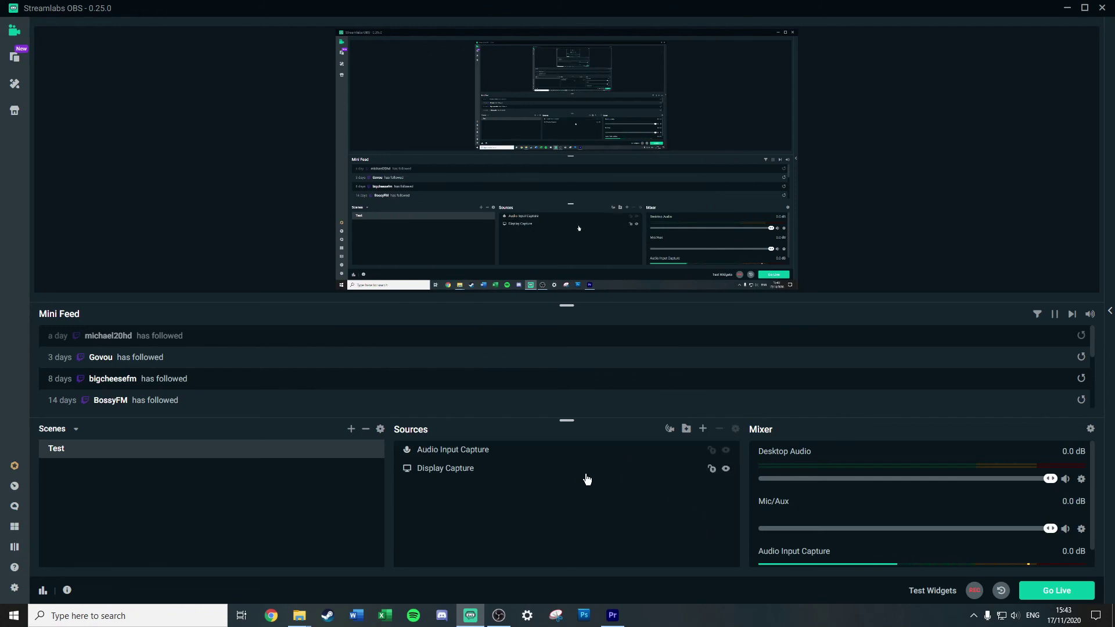
- Add a Video Capture Device source with a Custom 1920x1080 resolution
{"action": "left_click", "coordinate": [703, 430]}
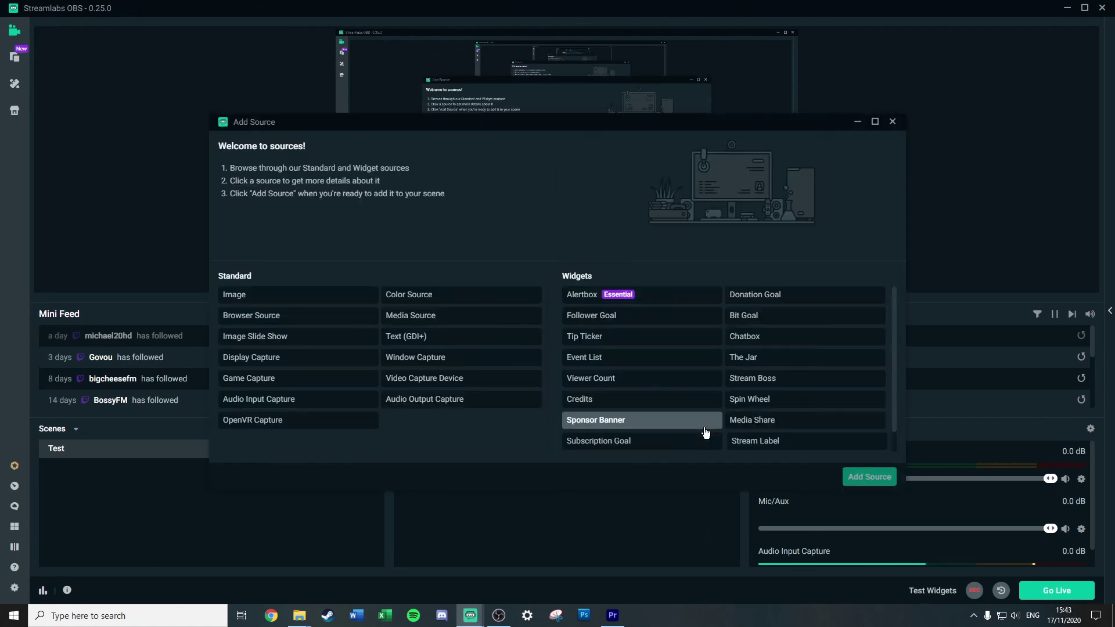
{"action": "left_click", "coordinate": [437, 378]}
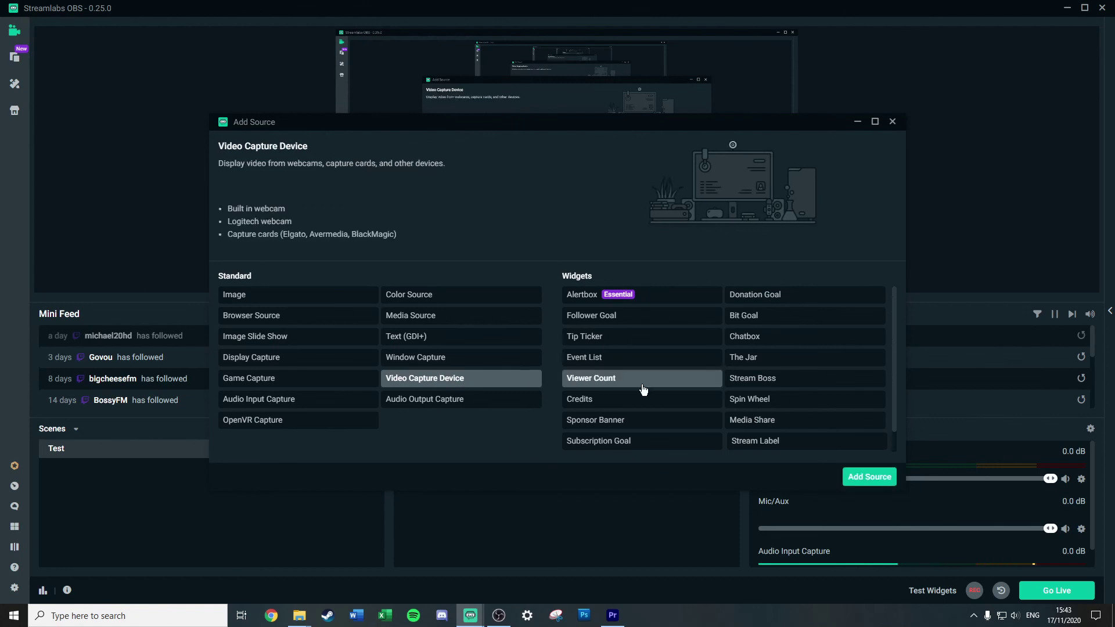
{"action": "left_click", "coordinate": [869, 477]}
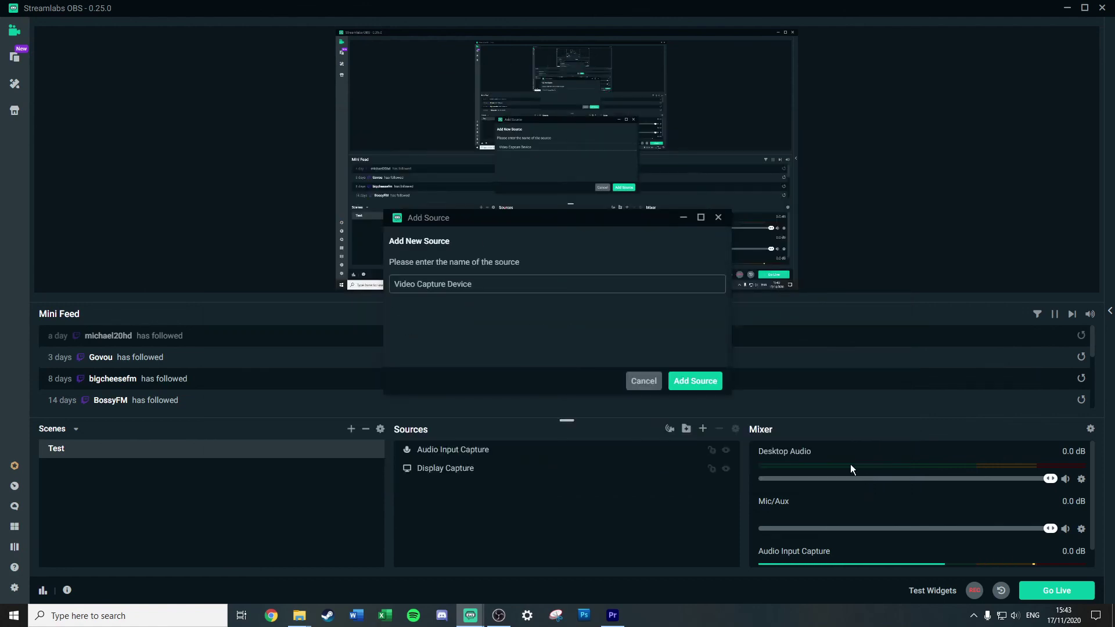
{"action": "left_click", "coordinate": [693, 381]}
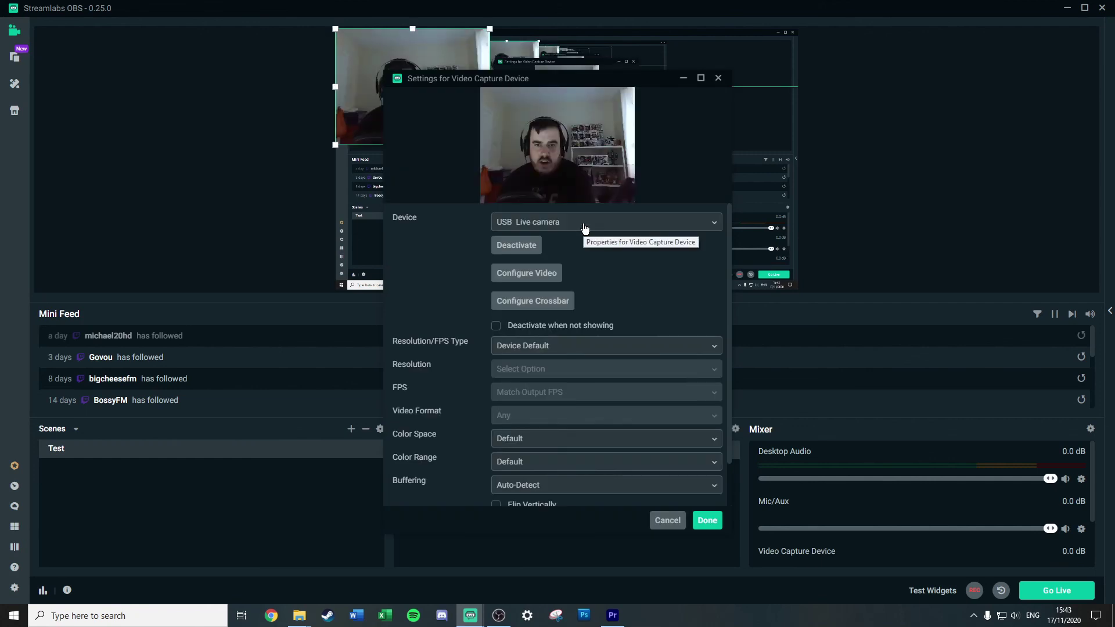
{"action": "left_click", "coordinate": [602, 347]}
{"action": "left_click", "coordinate": [556, 383]}
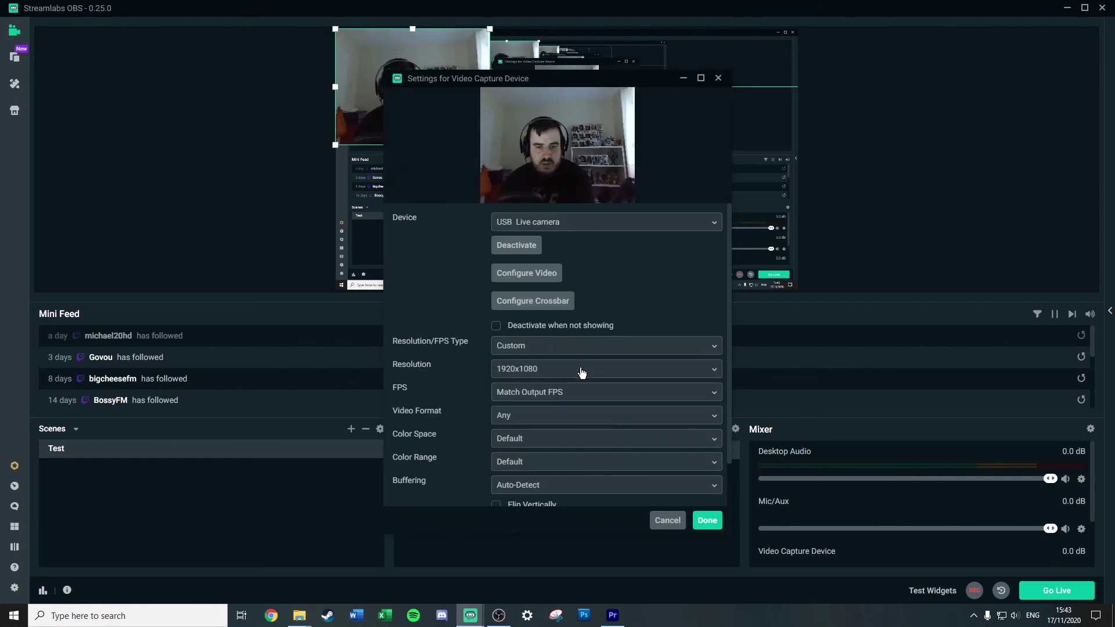
{"action": "left_click", "coordinate": [708, 523]}
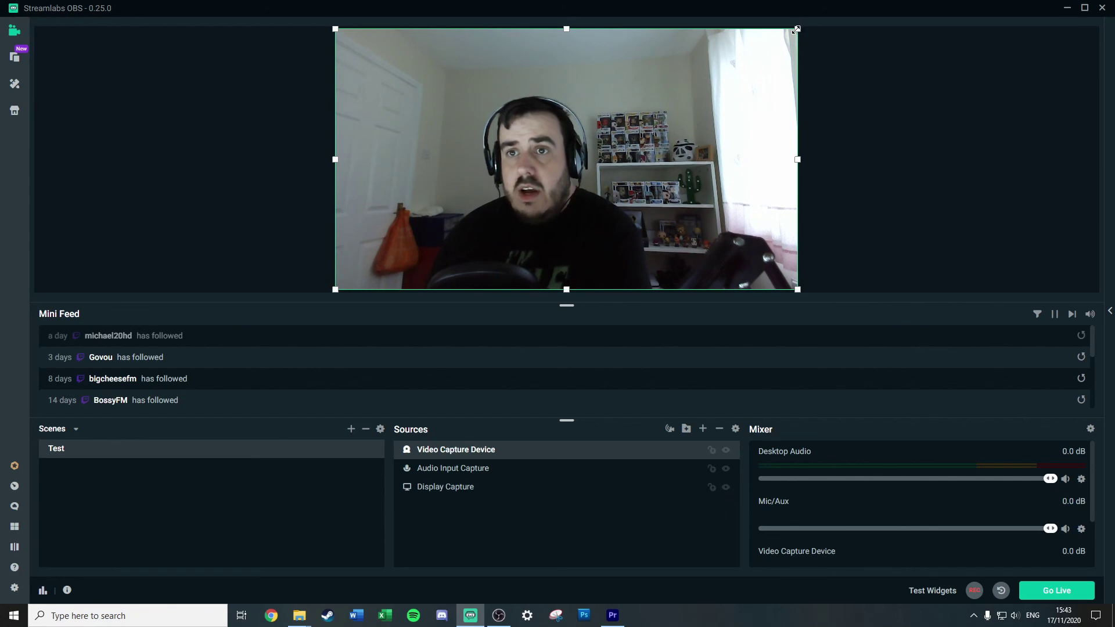
- Shrink the webcam feed to a small inset in the lower-left of the preview
{"action": "left_click_drag", "start_coordinate": [797, 29], "coordinate": [500, 221]}
{"action": "left_click_drag", "start_coordinate": [392, 256], "coordinate": [411, 241]}
{"action": "left_click", "coordinate": [230, 201]}
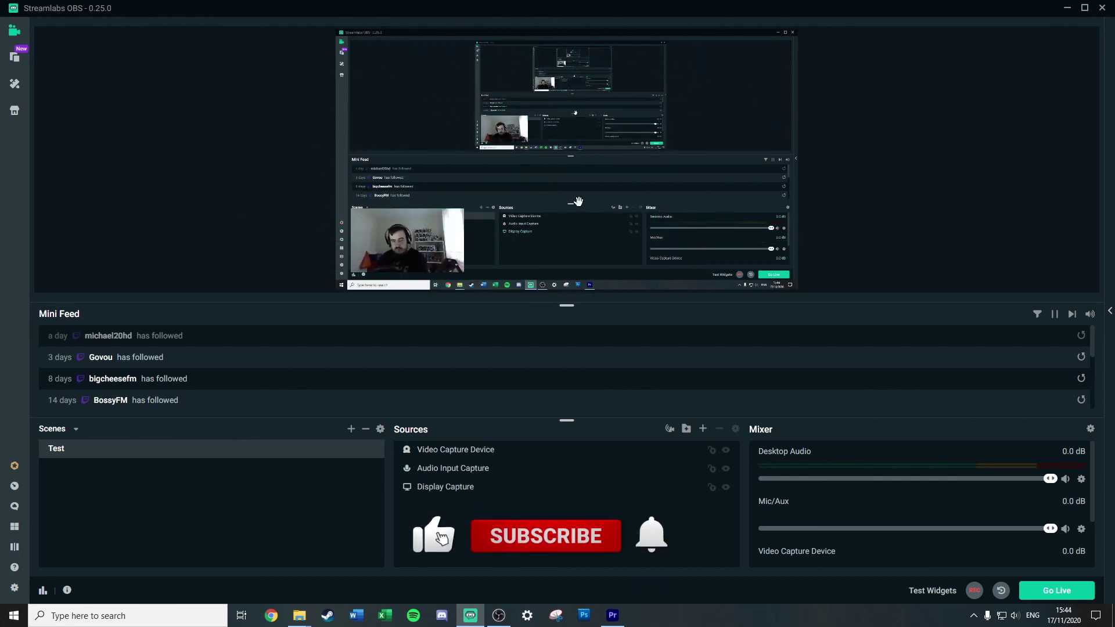